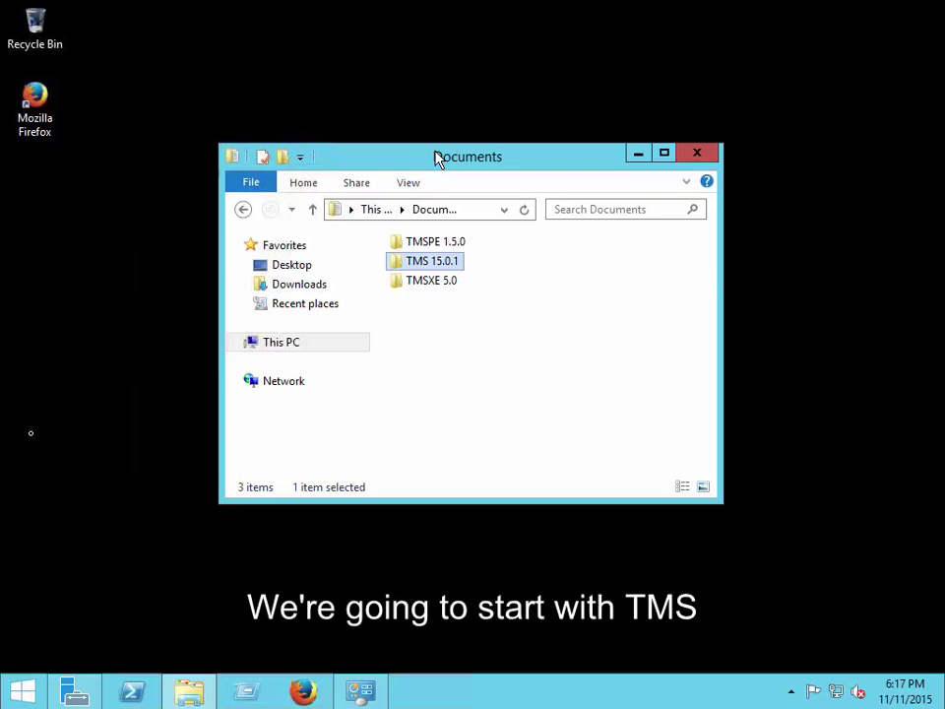
Launch the TMS15.0.1 installer from the Cisco_TMS_15.0.1 folder and accept upgrading the earlier version.
{"action": "double_click", "coordinate": [431, 262]}
{"action": "left_click", "coordinate": [439, 271]}
{"action": "double_click", "coordinate": [439, 274]}
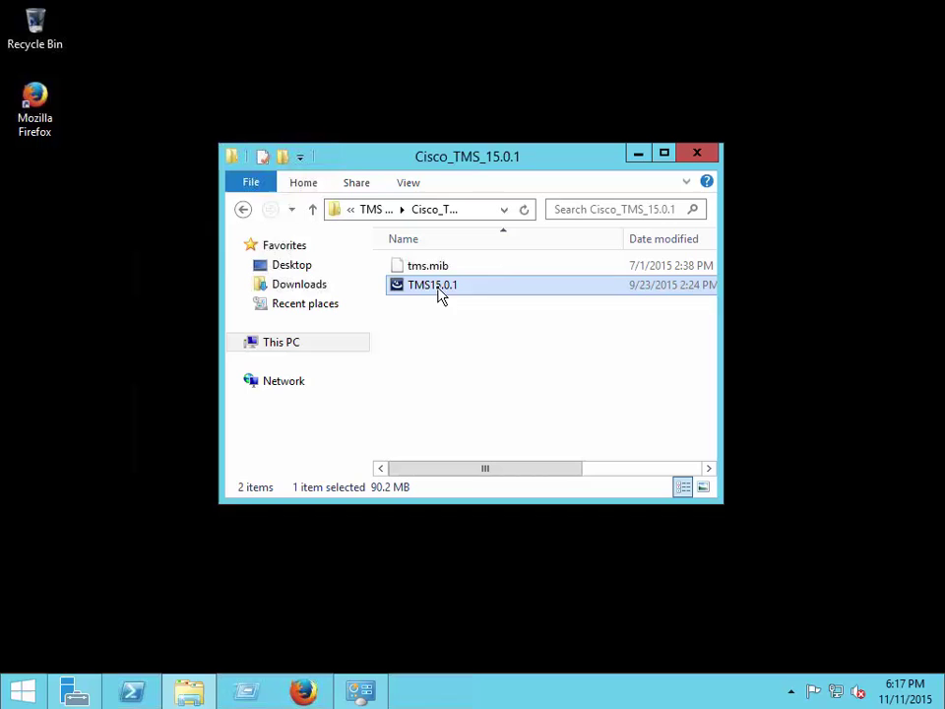
{"action": "double_click", "coordinate": [435, 286]}
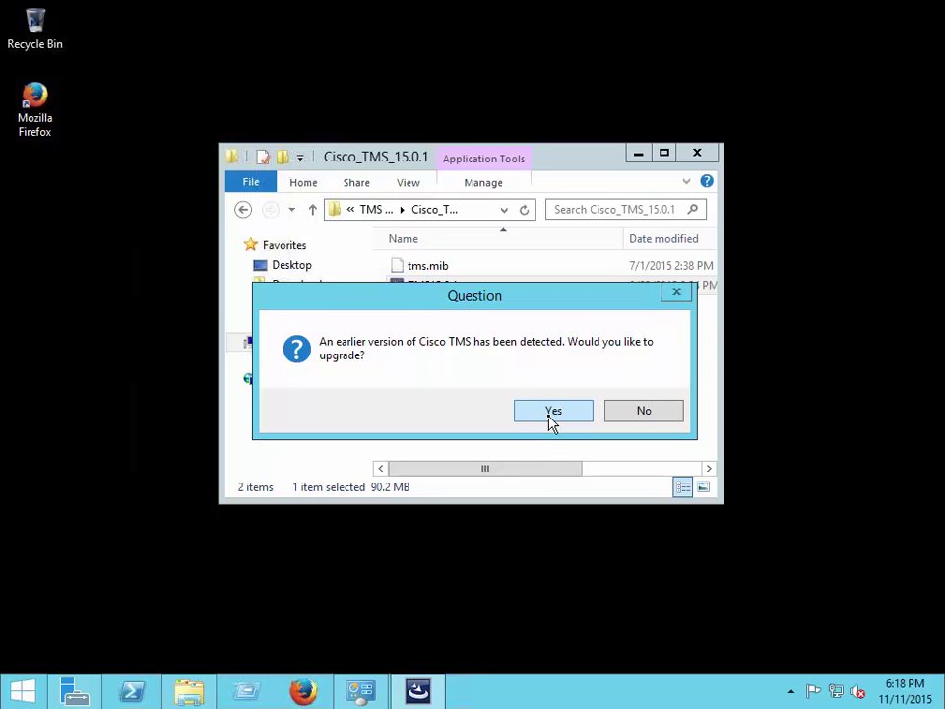
{"action": "left_click", "coordinate": [551, 417]}
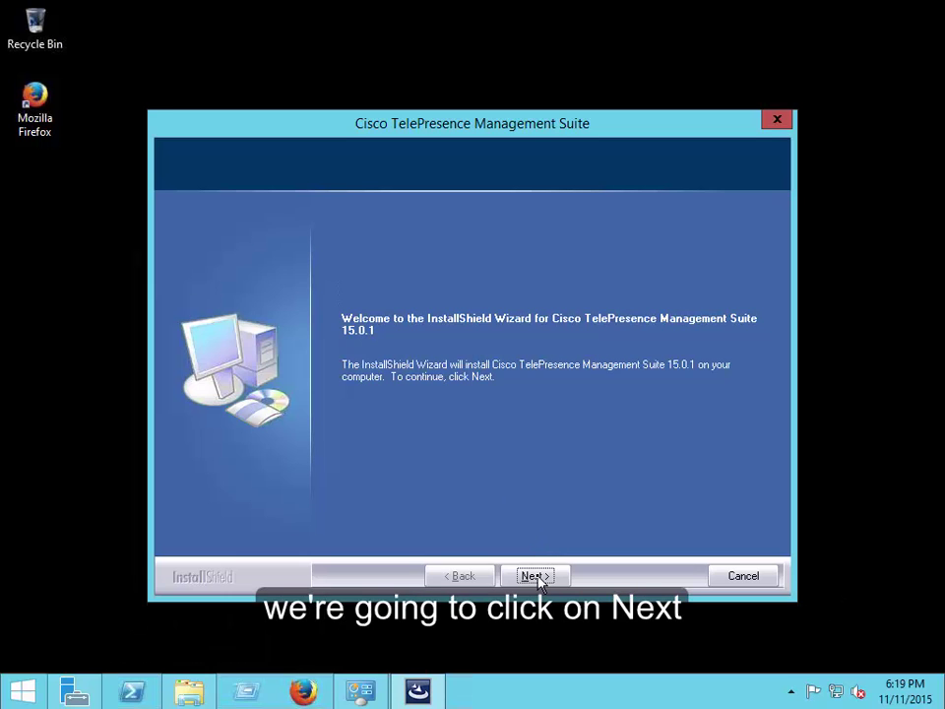
Accept the TMS license agreement and enter the SQL Server admin password for the database upgrade.
{"action": "left_click", "coordinate": [535, 577]}
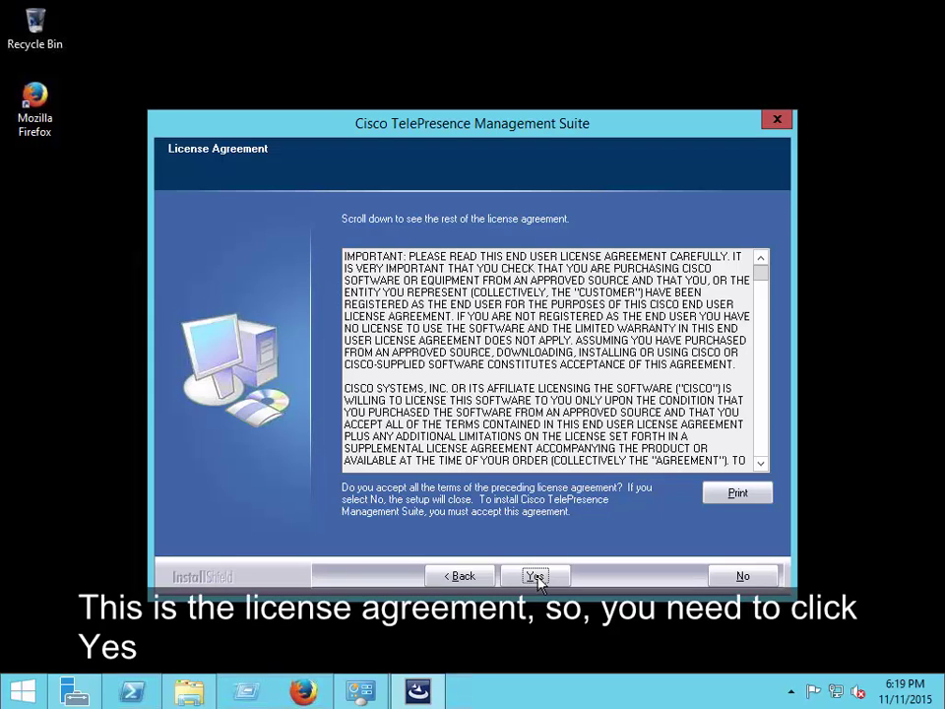
{"action": "left_click", "coordinate": [536, 577]}
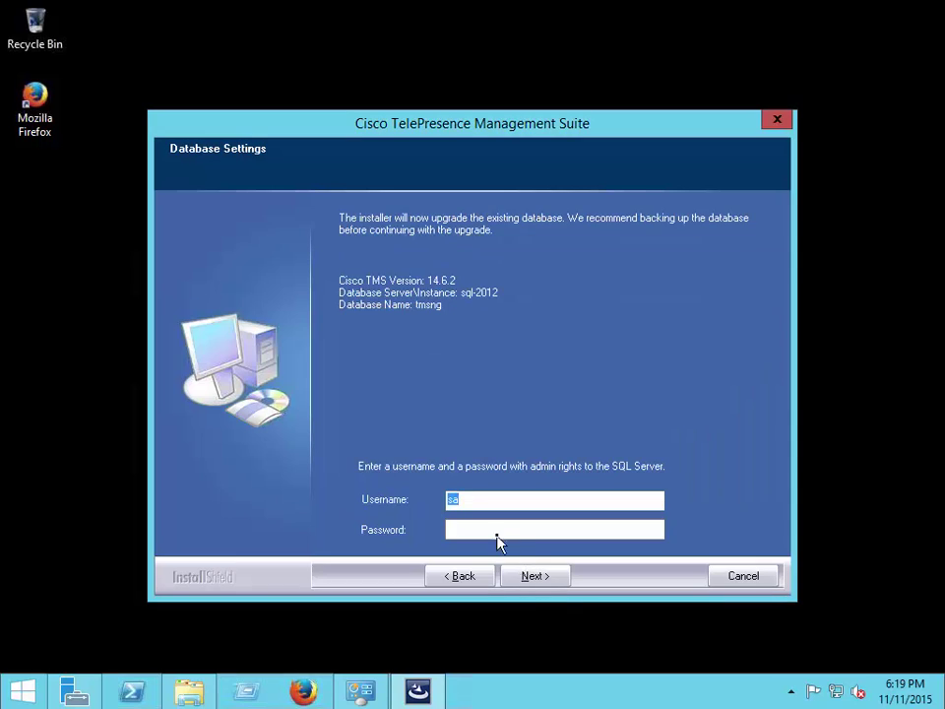
{"action": "left_click", "coordinate": [496, 529]}
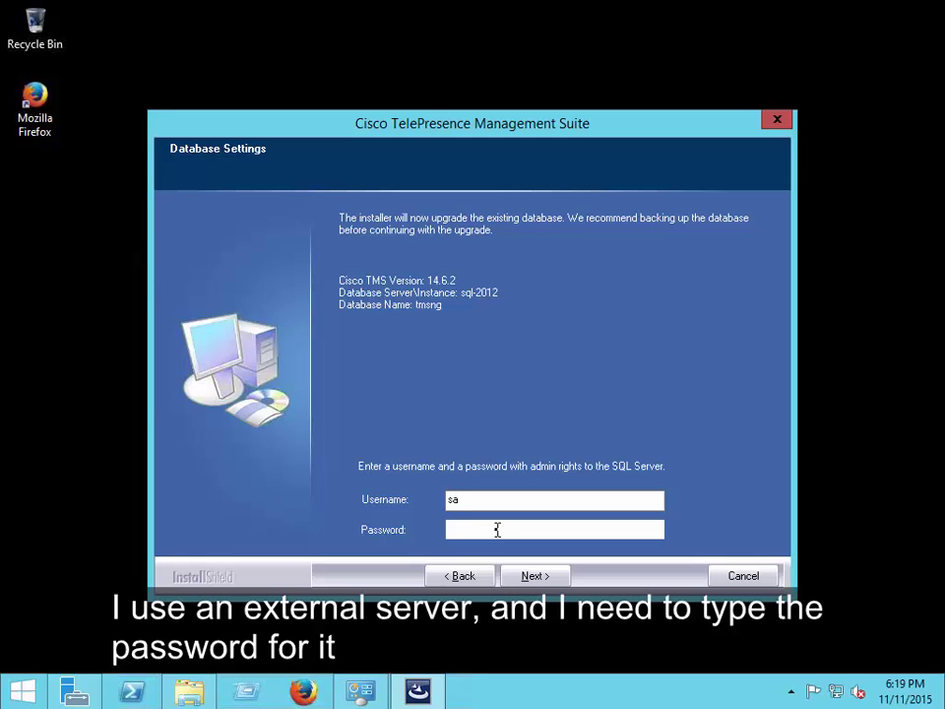
{"action": "type", "text": "•••••••••"}
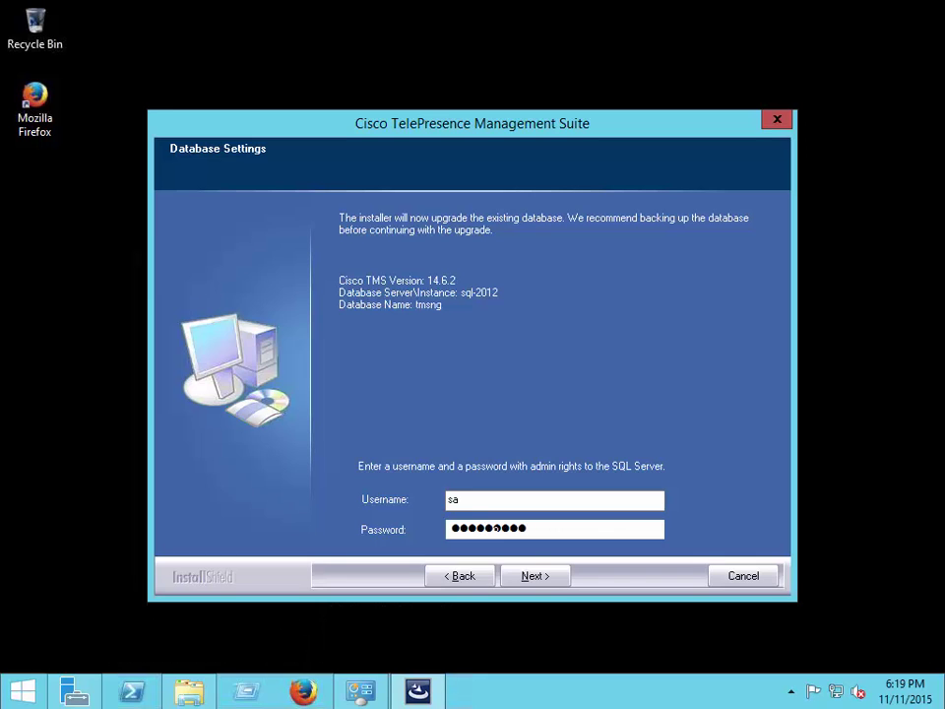
{"action": "left_click", "coordinate": [540, 579]}
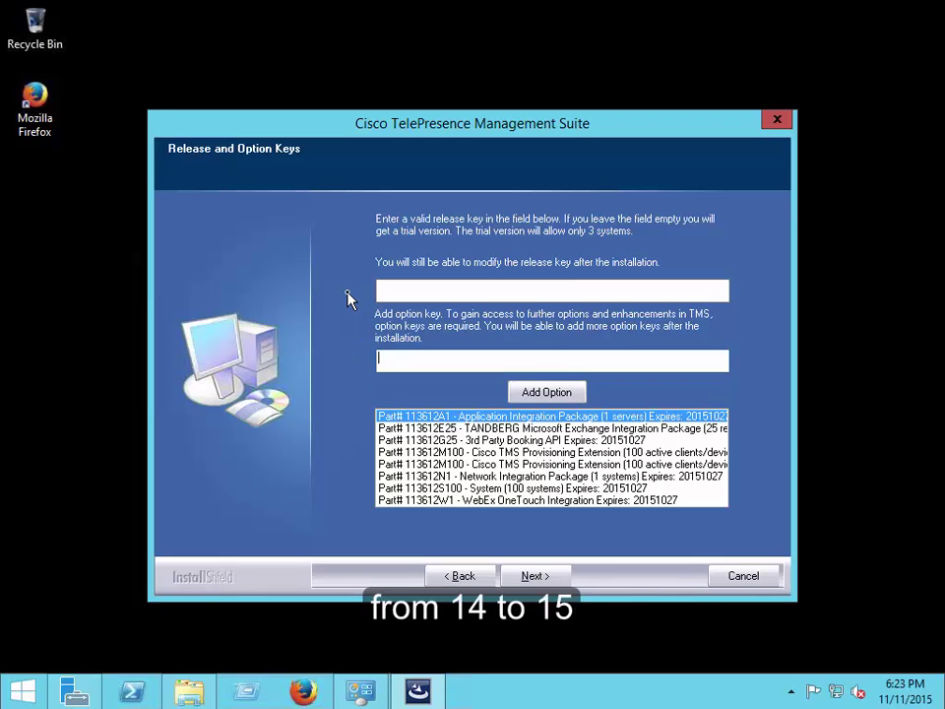
Paste the release key into the Release Key field and proceed to Network Settings.
{"action": "left_click", "coordinate": [418, 291]}
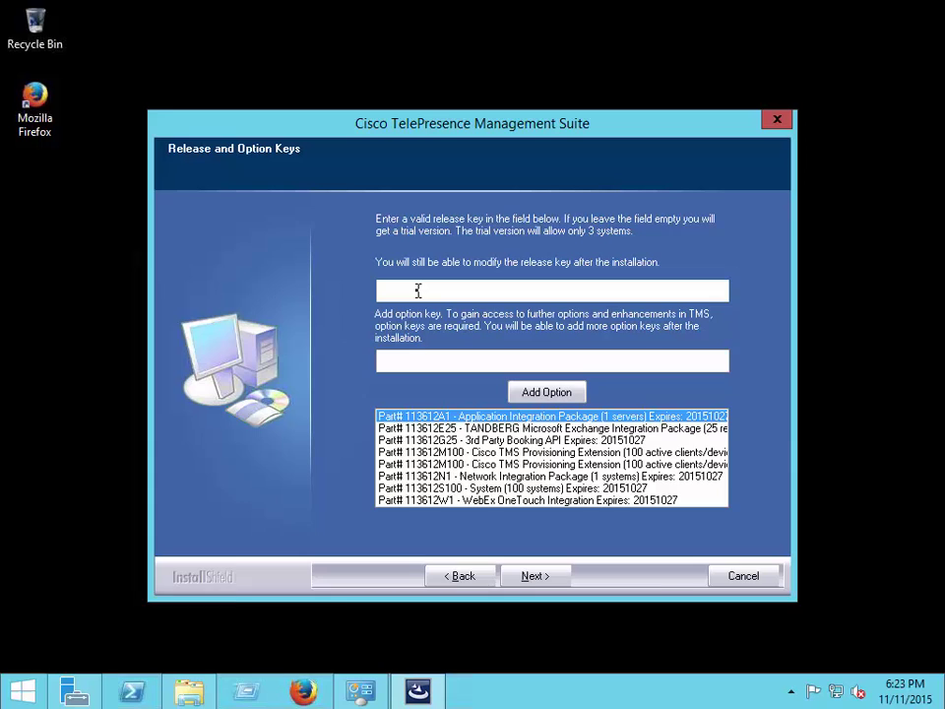
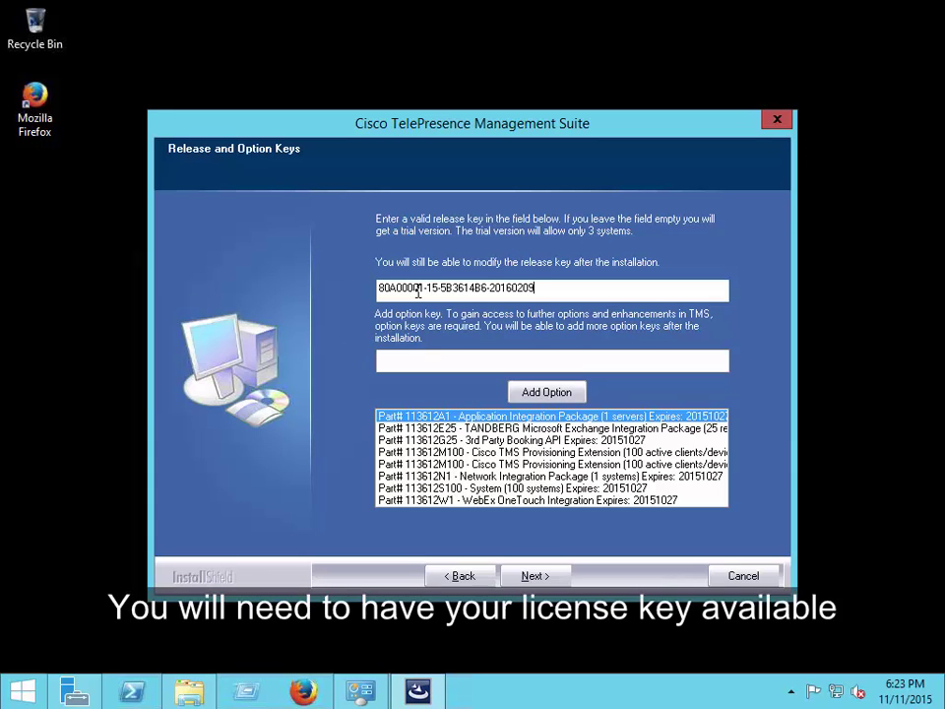
{"action": "left_click", "coordinate": [536, 577]}
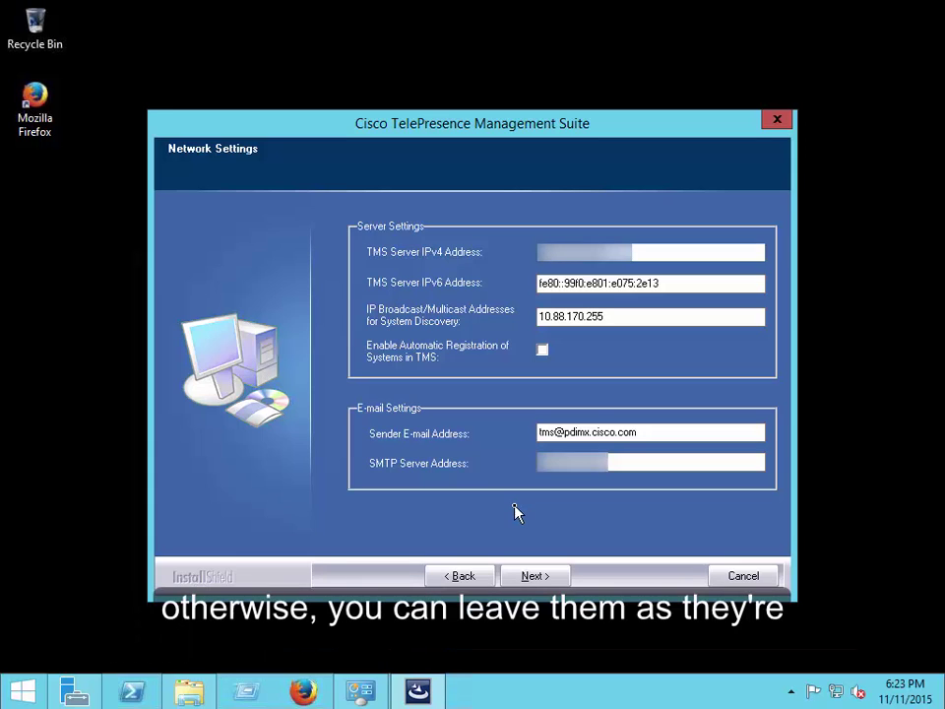
Keep the default network, destination folder and encryption key settings, then review the Current Settings summary.
{"action": "left_click", "coordinate": [557, 587]}
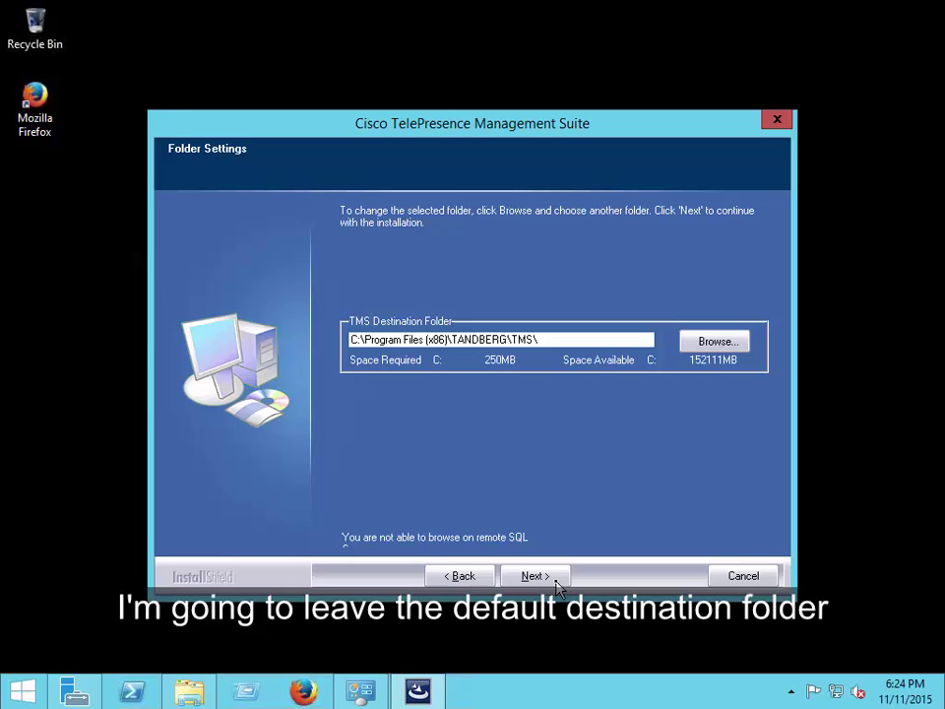
{"action": "left_click", "coordinate": [558, 587]}
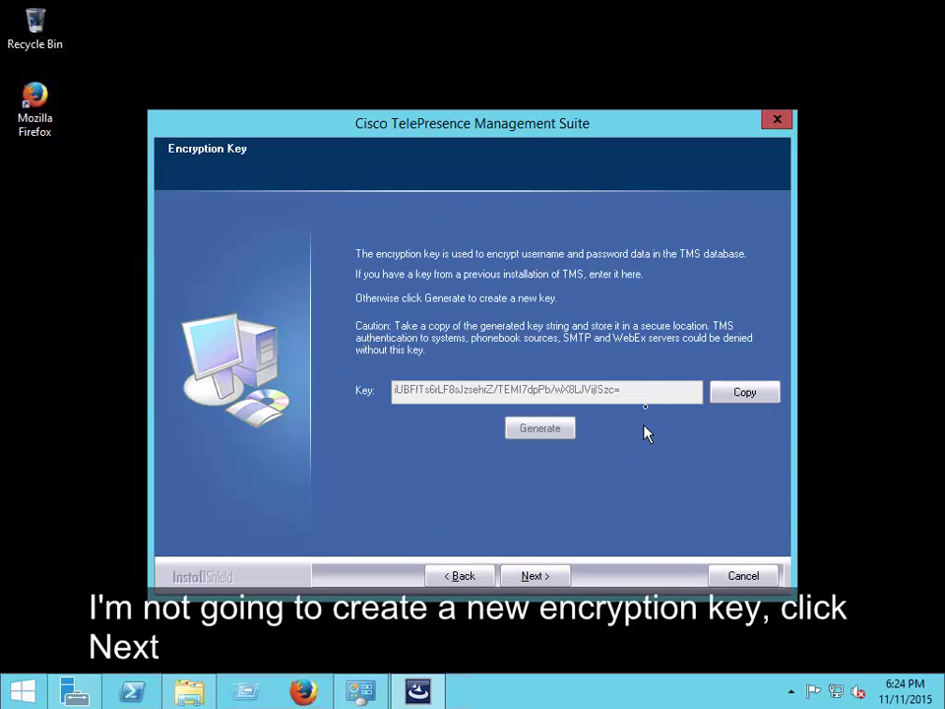
{"action": "left_click", "coordinate": [558, 583]}
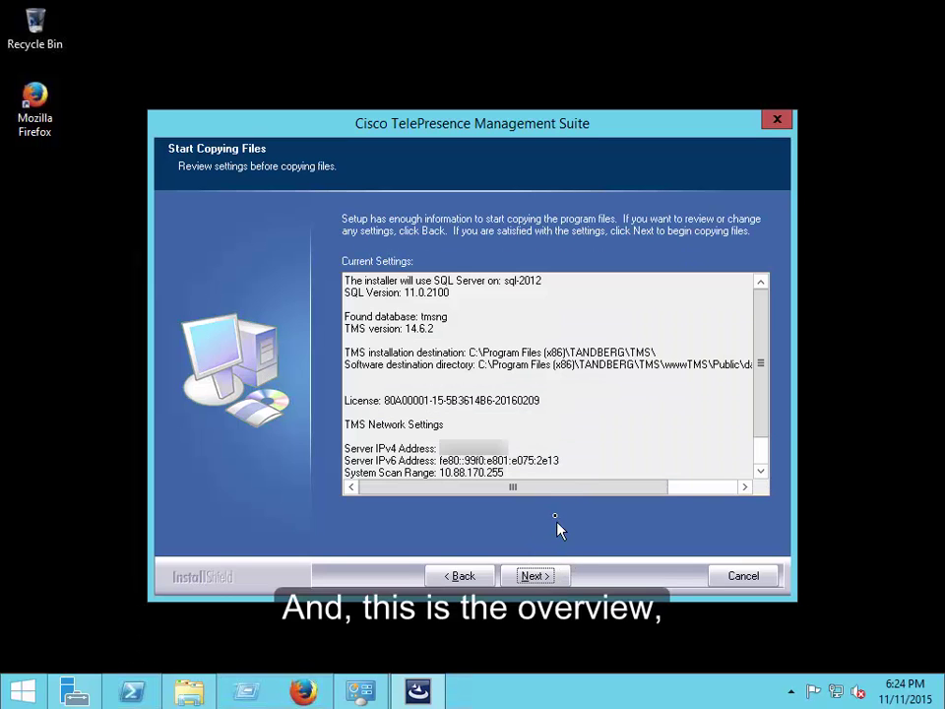
{"action": "left_click_drag", "start_coordinate": [547, 494], "coordinate": [417, 500]}
{"action": "scroll", "coordinate": [764, 464], "scroll_direction": "down", "scroll_amount": 1}
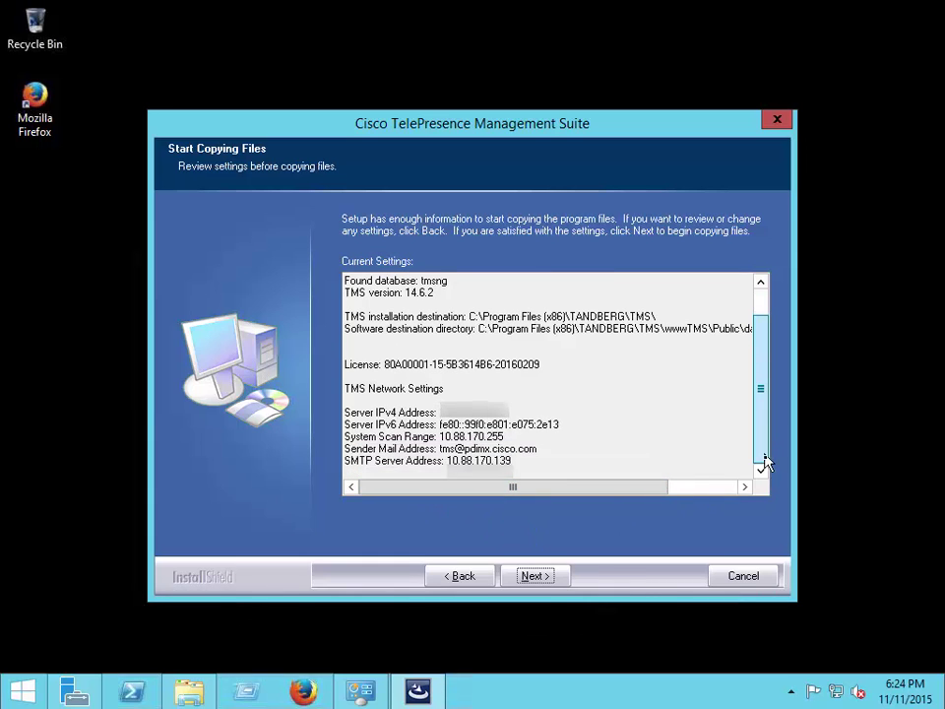
Copy the files for the TMS 15.0.1 upgrade and close the wizard once setup completes.
{"action": "left_click", "coordinate": [567, 579]}
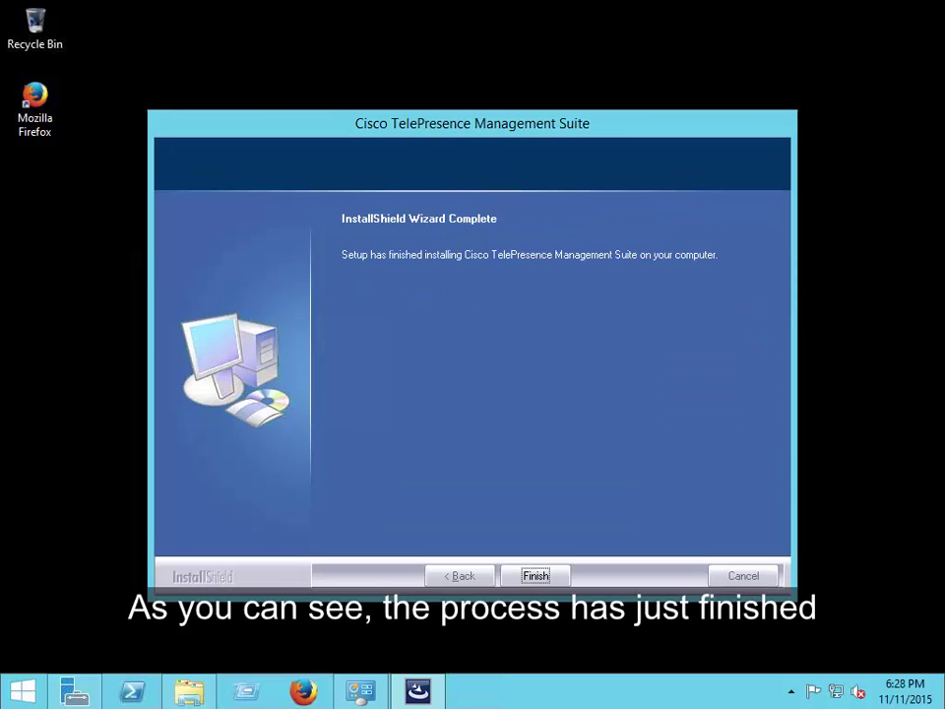
{"action": "left_click", "coordinate": [537, 576]}
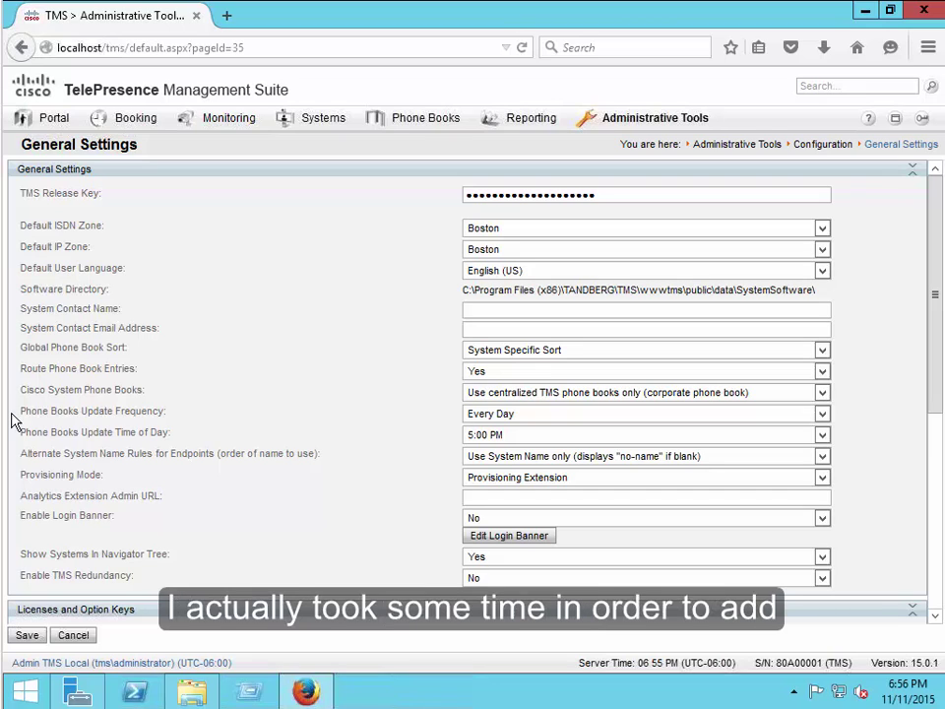
Confirm version 15.0.1 under Licenses and Option Keys in General Settings, then minimise Firefox.
{"action": "left_click_drag", "start_coordinate": [939, 323], "coordinate": [925, 585]}
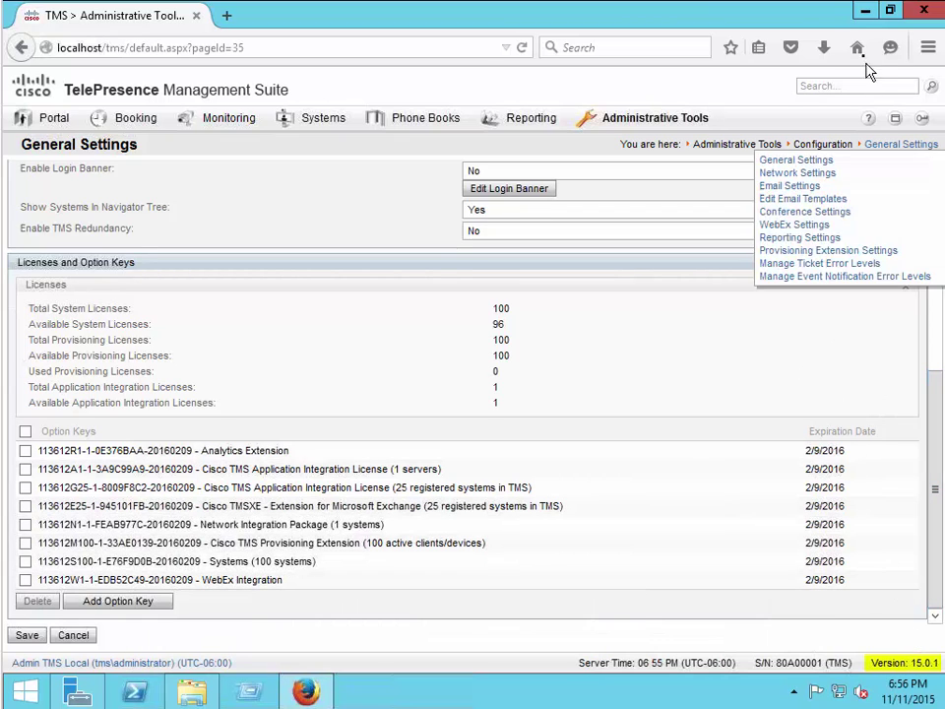
{"action": "left_click", "coordinate": [863, 14]}
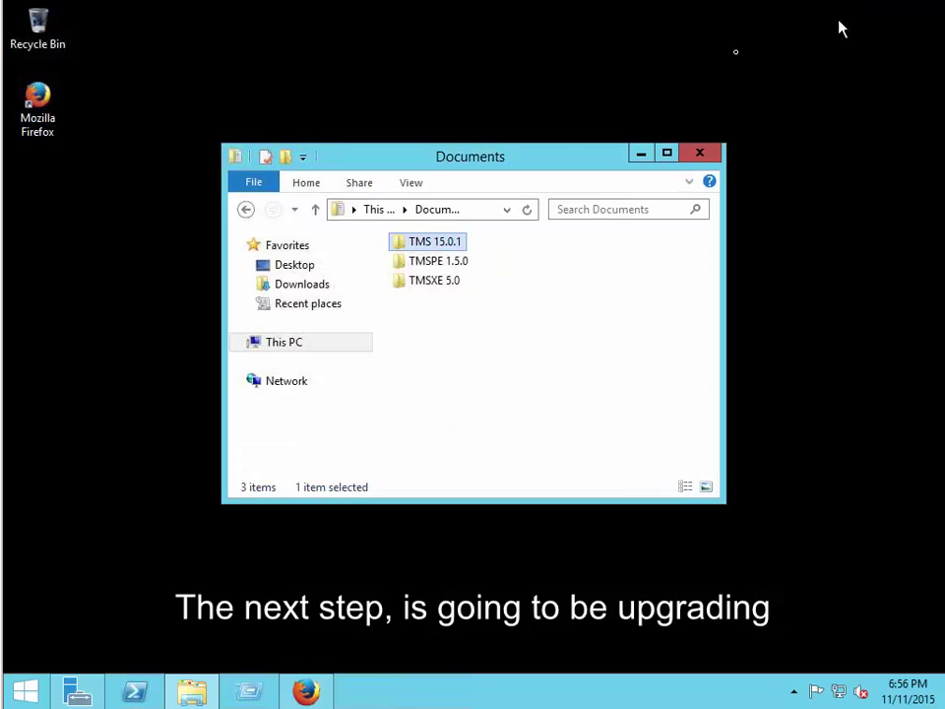
Open the TMSPE 1.5.0 folder and launch the TMSPE-1.5.0.11 installer.
{"action": "double_click", "coordinate": [425, 265]}
{"action": "double_click", "coordinate": [422, 267]}
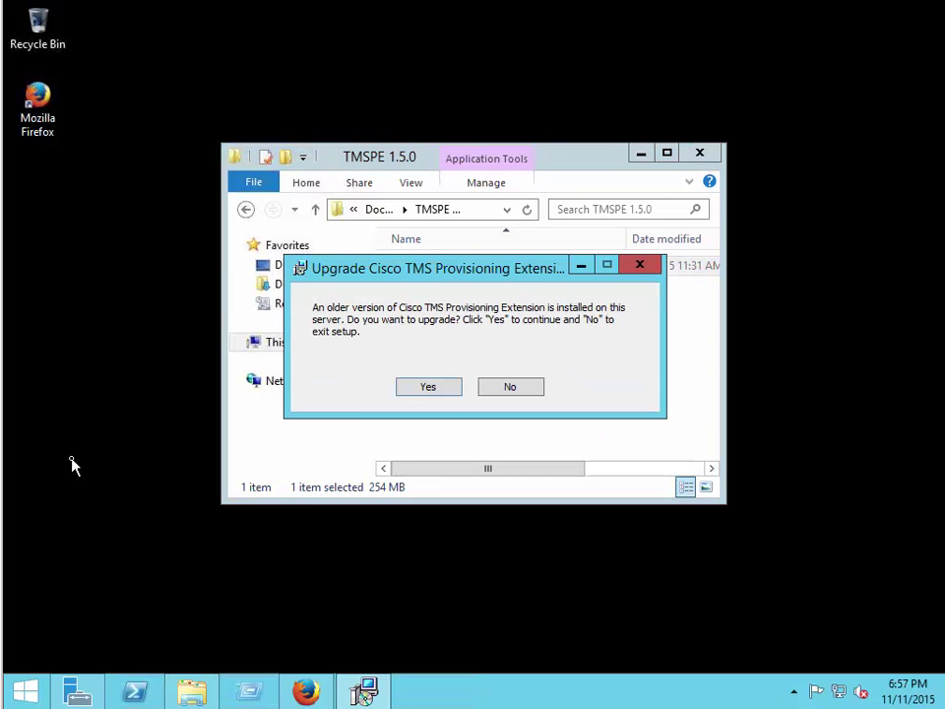
Confirm the Provisioning Extension upgrade, accept the license terms and keep all default features.
{"action": "left_click", "coordinate": [437, 393]}
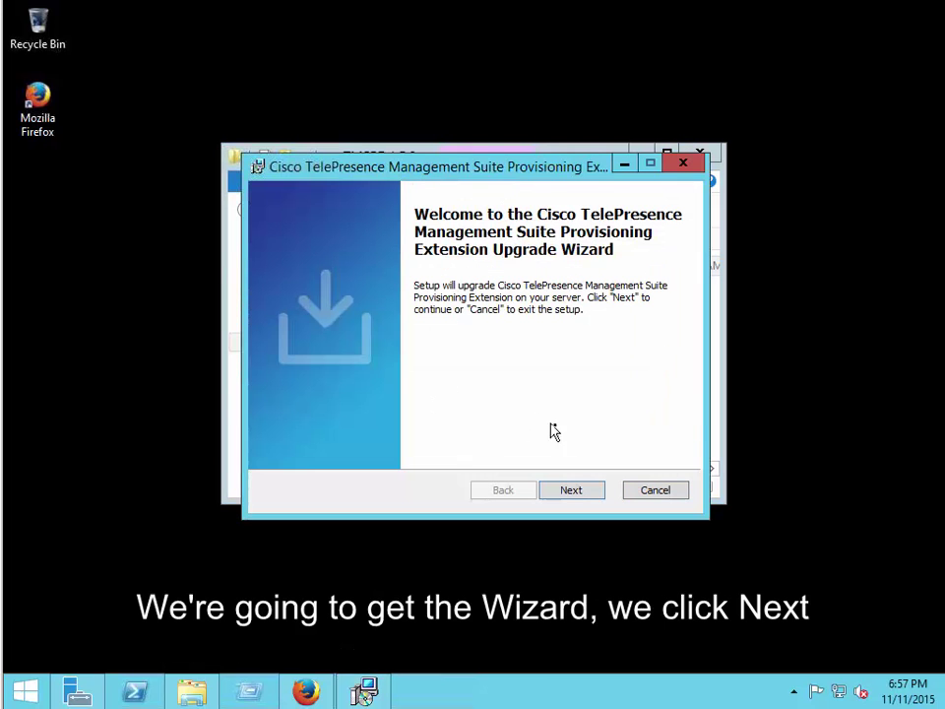
{"action": "left_click", "coordinate": [600, 498]}
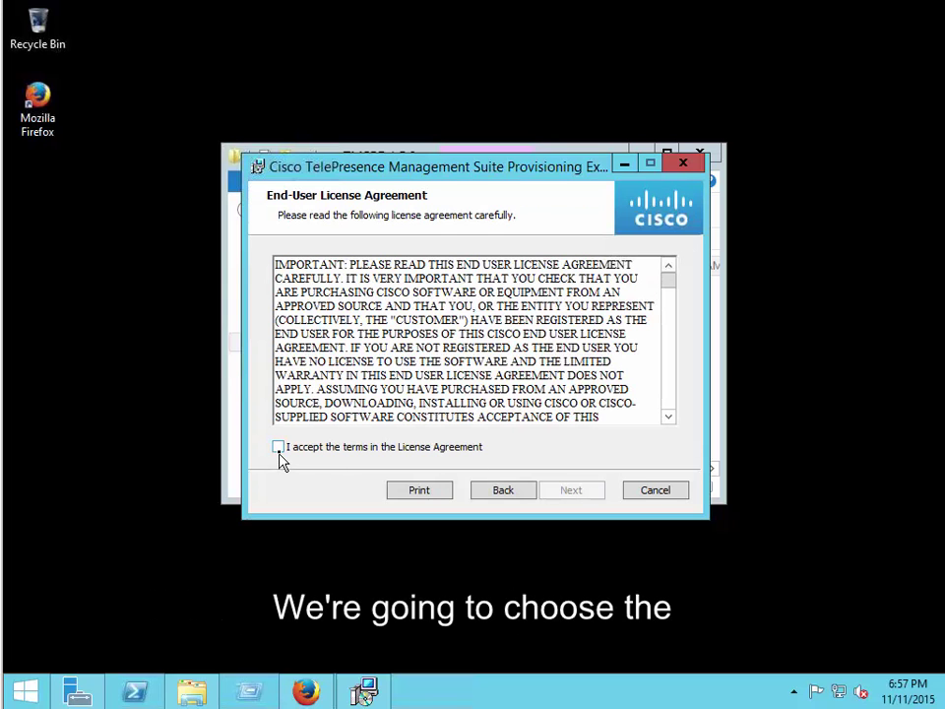
{"action": "left_click", "coordinate": [279, 449]}
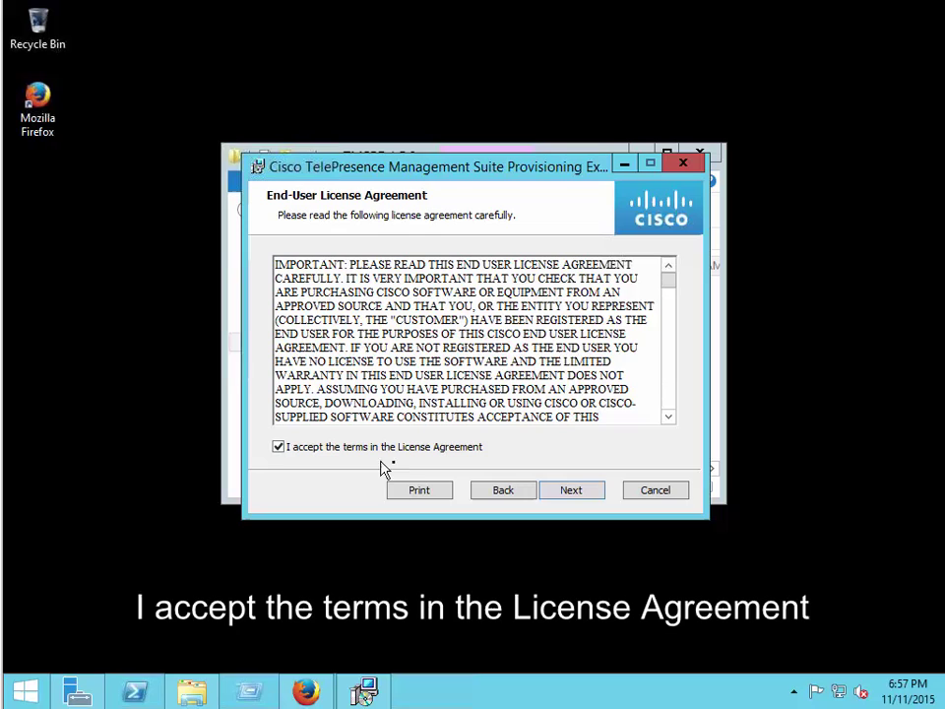
{"action": "left_click", "coordinate": [595, 503]}
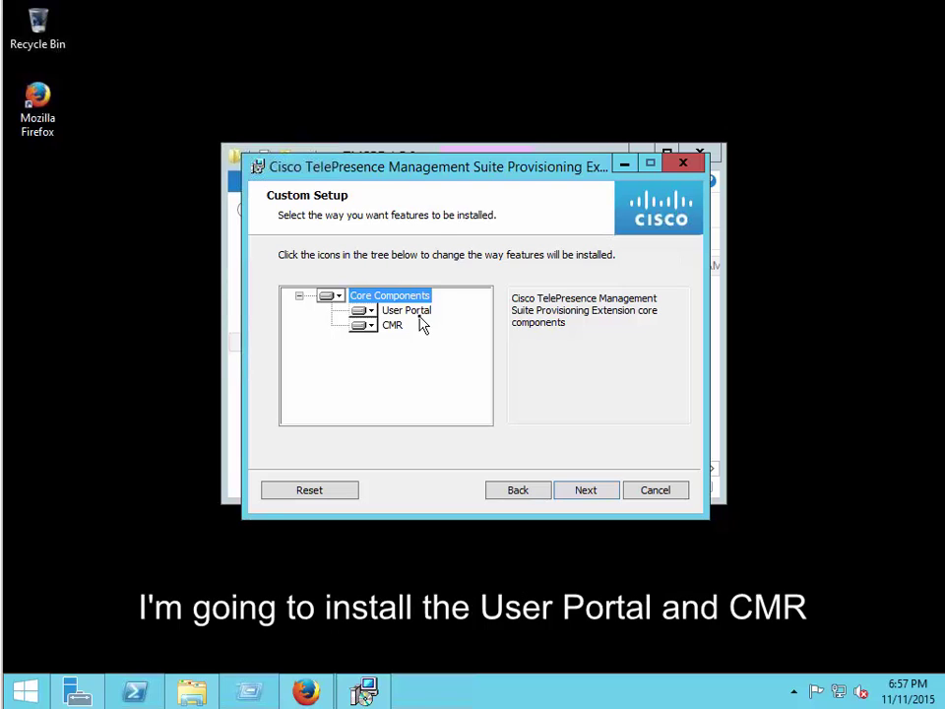
{"action": "left_click", "coordinate": [586, 491]}
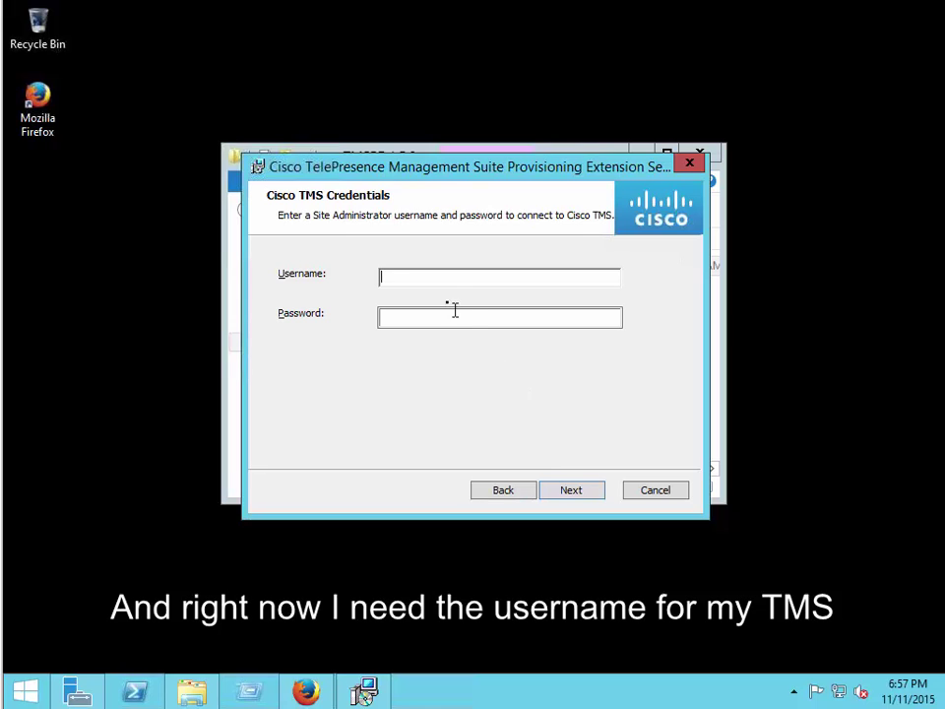
Enter the Cisco TMS site administrator domain username and password.
{"action": "left_click", "coordinate": [429, 279]}
{"action": "type", "text": "pdimx"}
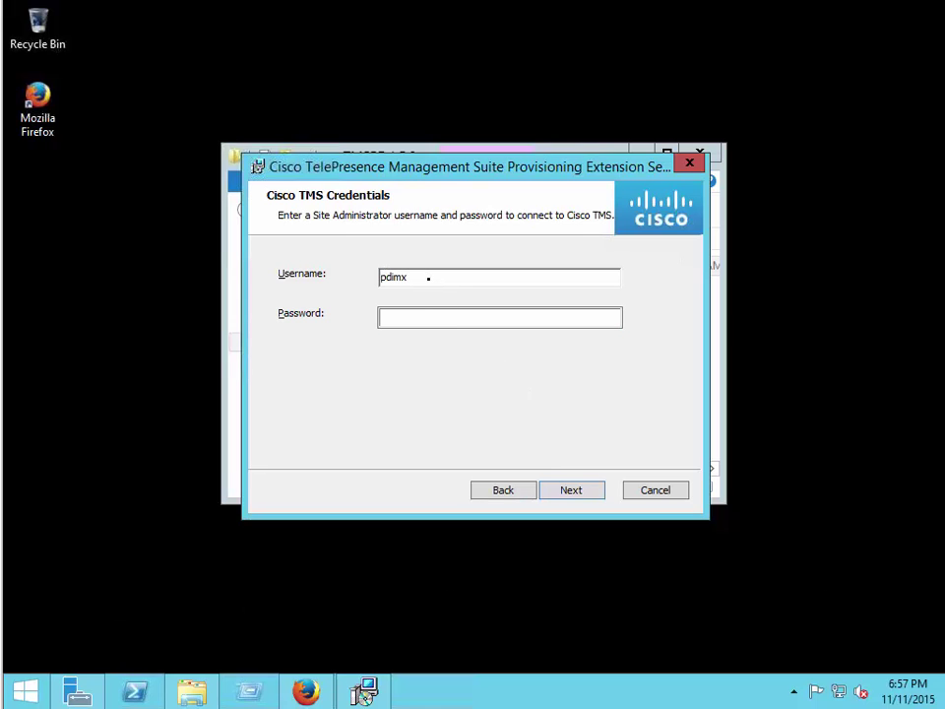
{"action": "type", "text": "\\Administrator"}
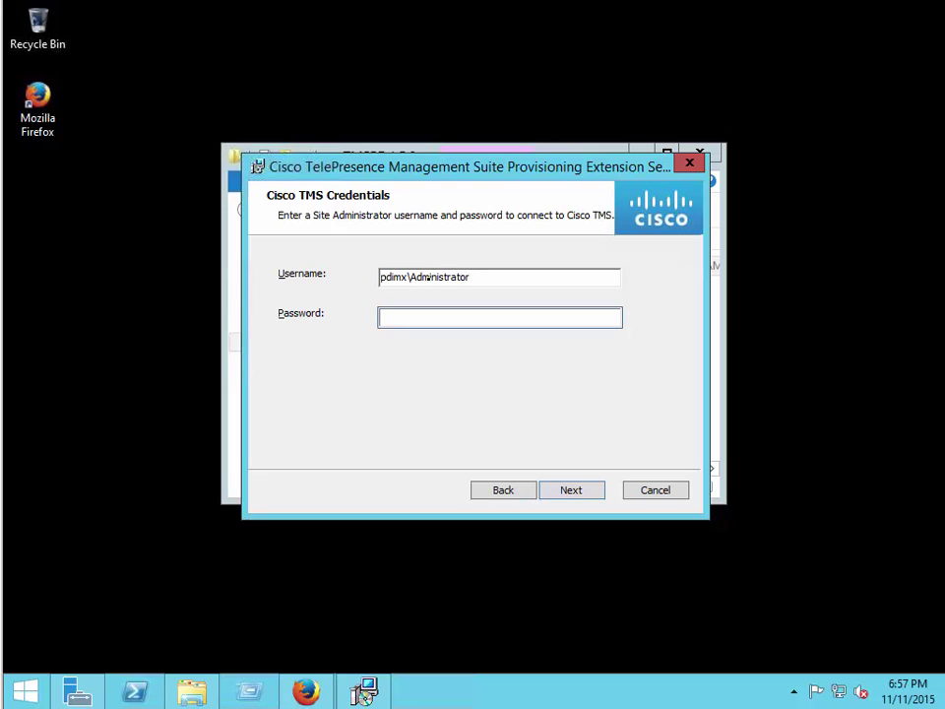
{"action": "type", "text": "*********"}
{"action": "left_click", "coordinate": [594, 499]}
Supply the SQL Server sa password, run the Provisioning Extension upgrade and finish the wizard.
{"action": "left_click", "coordinate": [450, 417]}
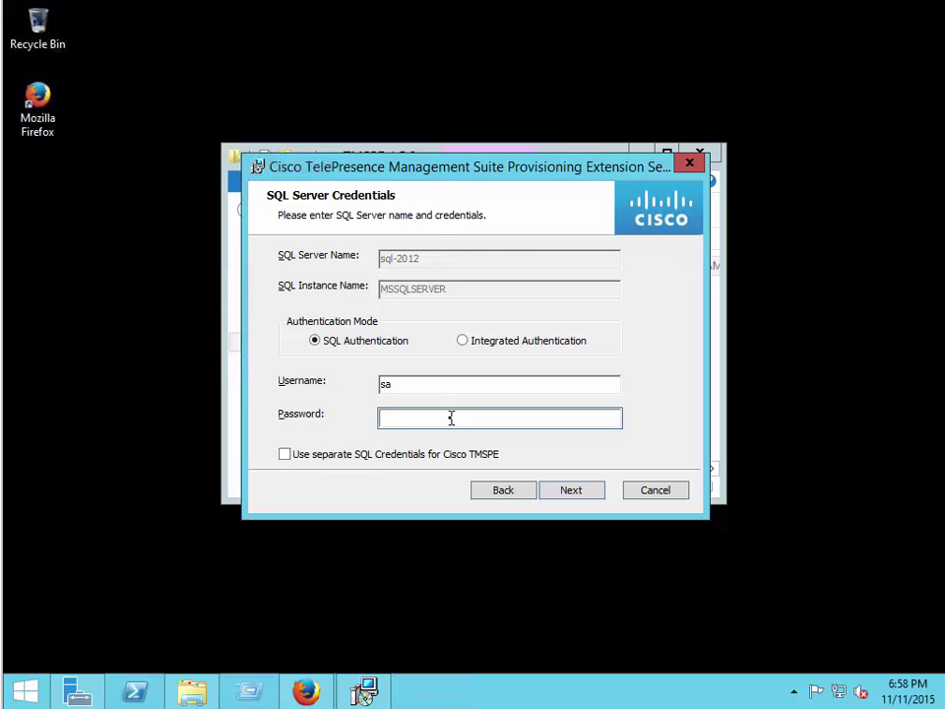
{"action": "type", "text": "•••••••••"}
{"action": "left_click", "coordinate": [584, 497]}
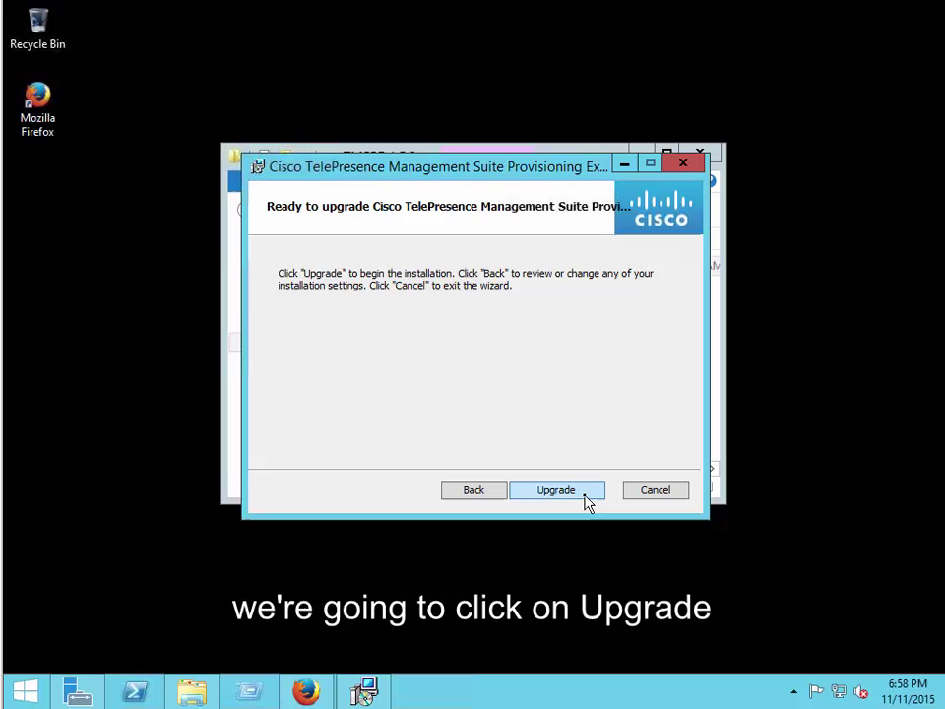
{"action": "left_click", "coordinate": [556, 492]}
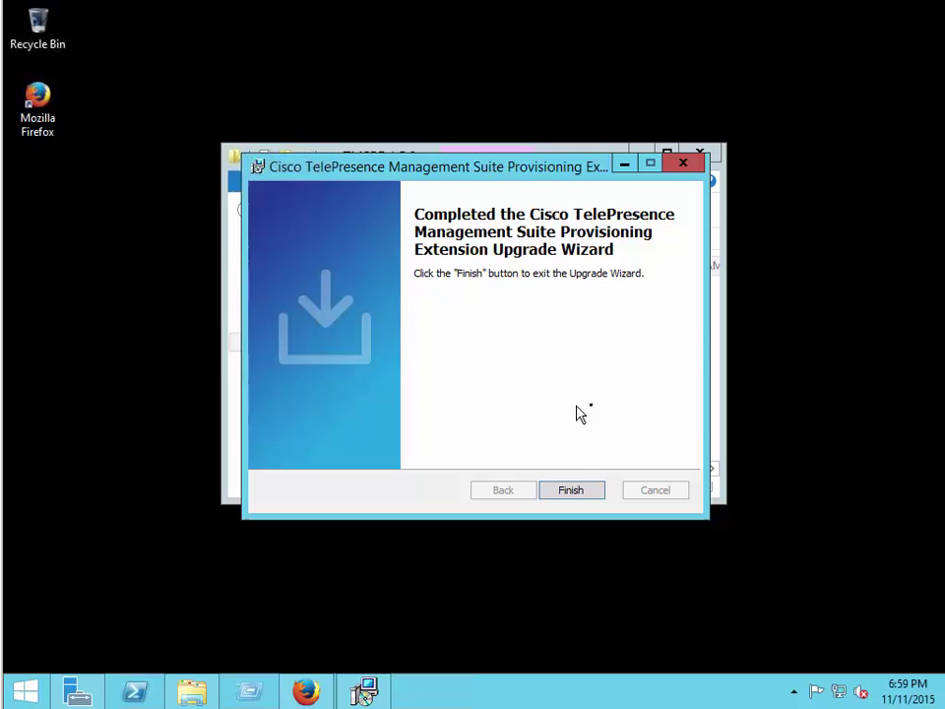
{"action": "left_click", "coordinate": [571, 491]}
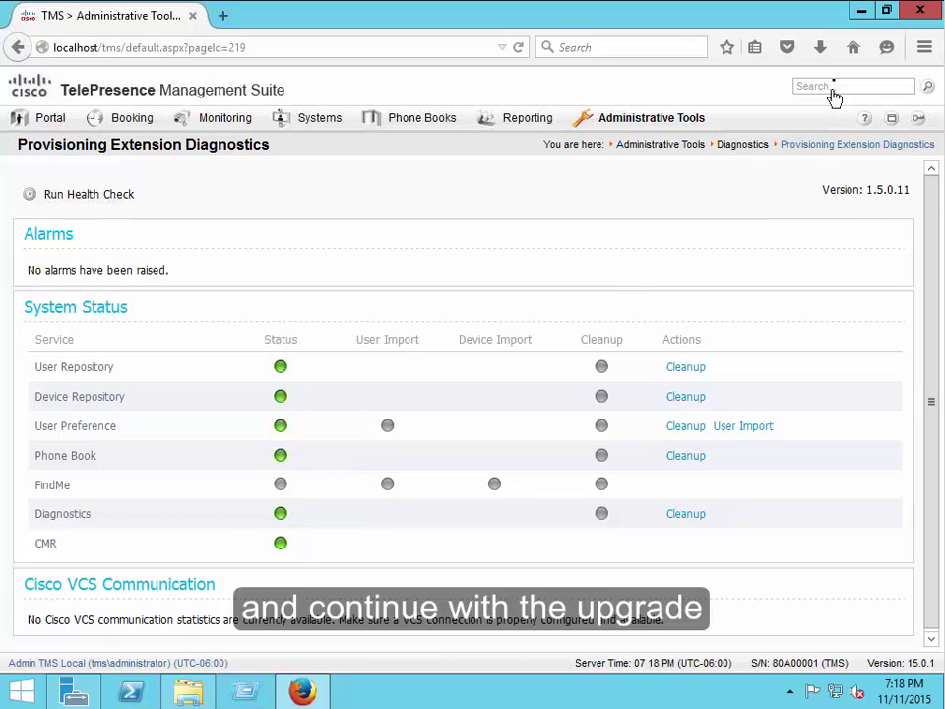
Hide the browser, launch TMSXESetup and confirm upgrading the existing Cisco TMSXE.
{"action": "left_click", "coordinate": [862, 12]}
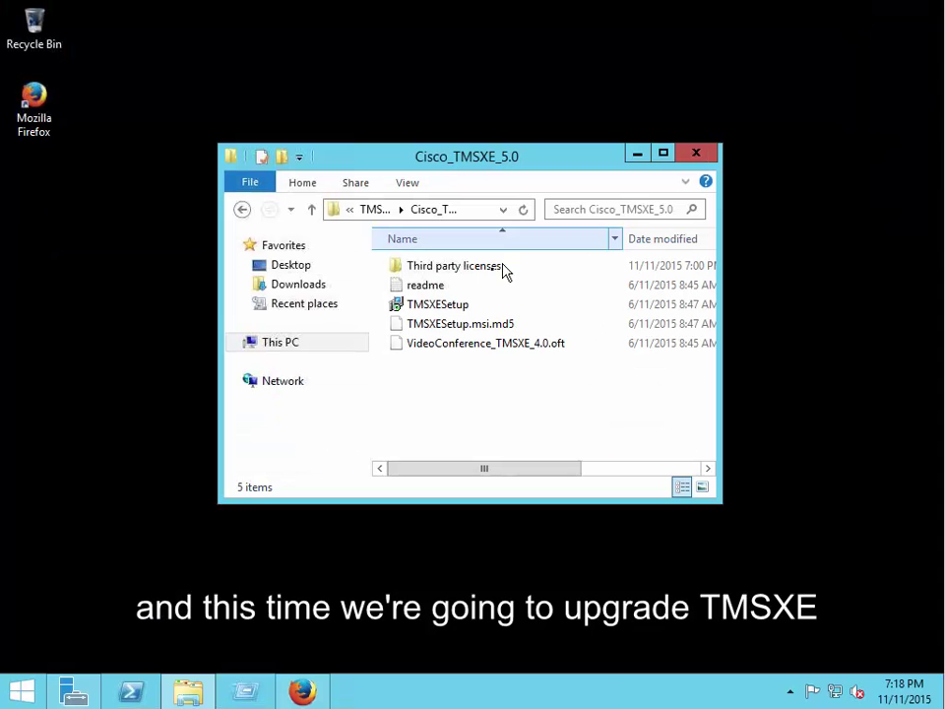
{"action": "left_click", "coordinate": [446, 309]}
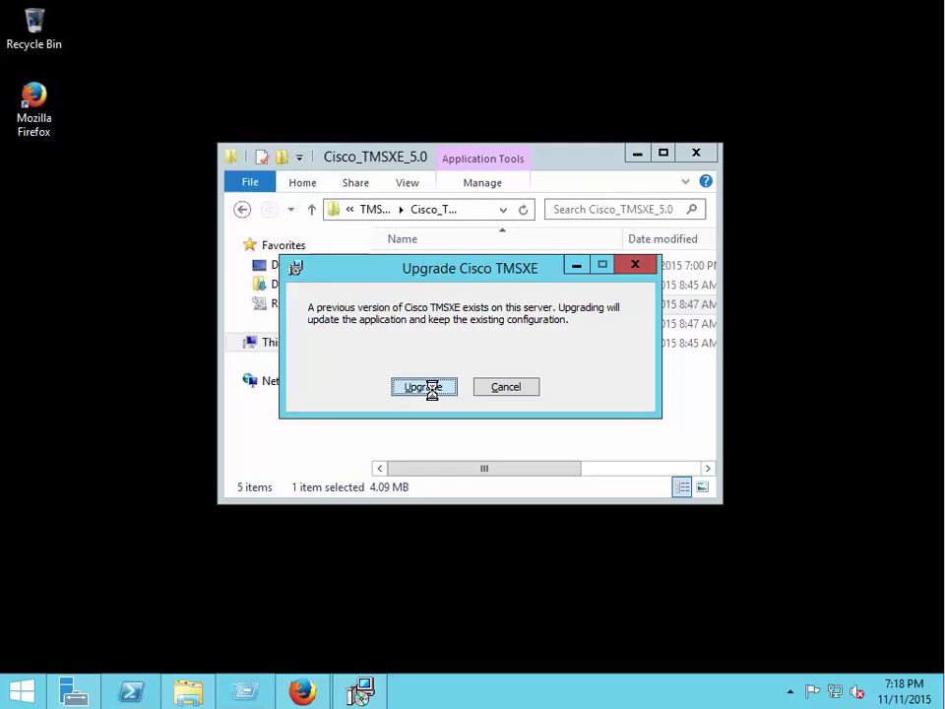
{"action": "left_click", "coordinate": [432, 388]}
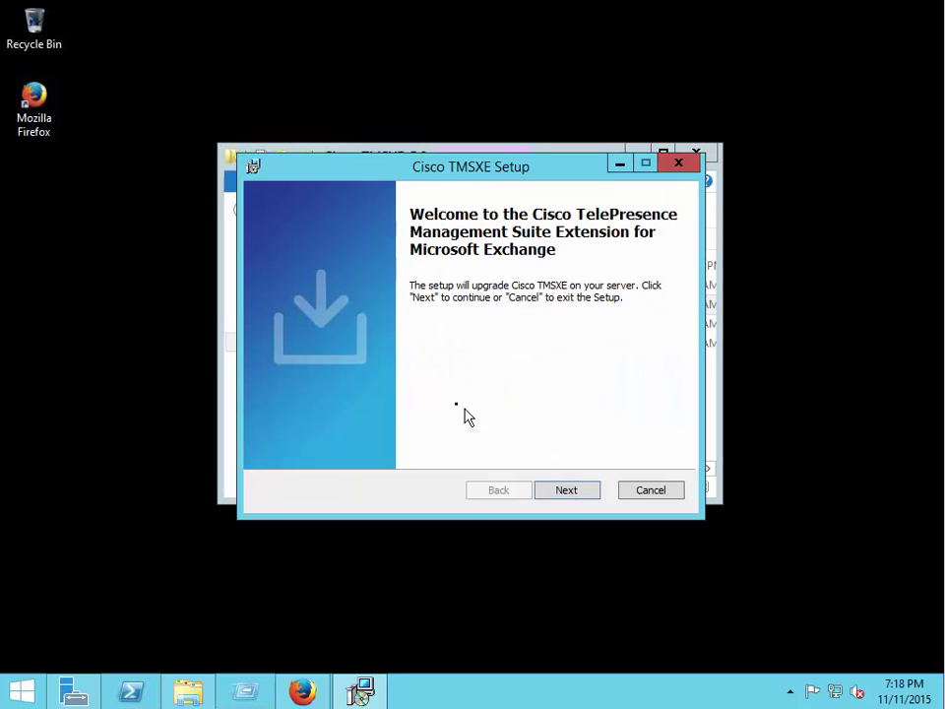
Accept the TMSXE license, keep the default features, run the upgrade and open the configuration tool.
{"action": "left_click", "coordinate": [592, 500]}
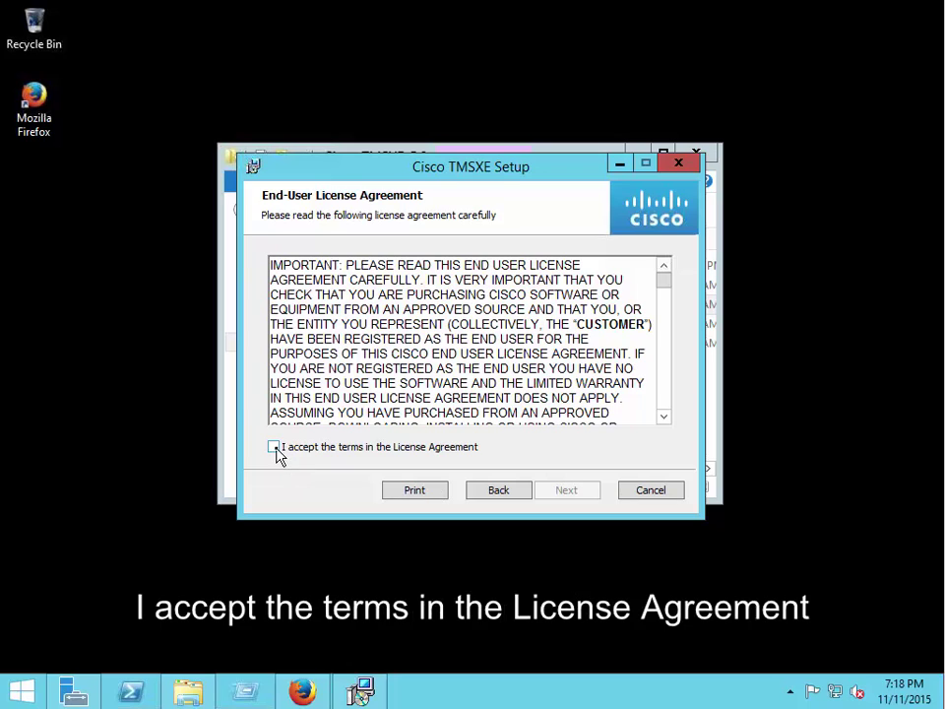
{"action": "left_click", "coordinate": [275, 447]}
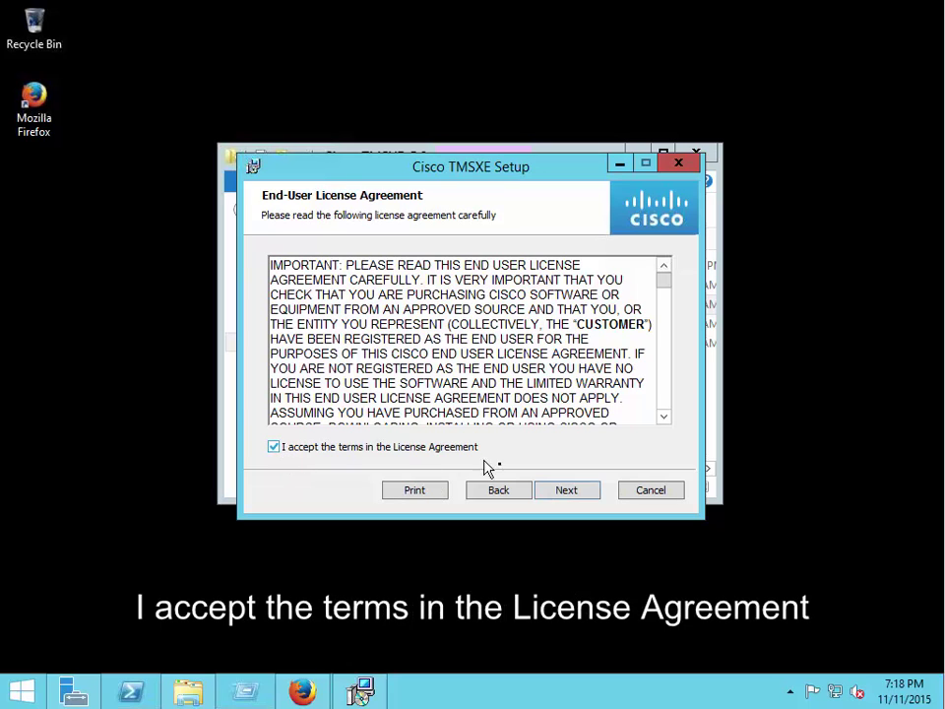
{"action": "left_click", "coordinate": [589, 500]}
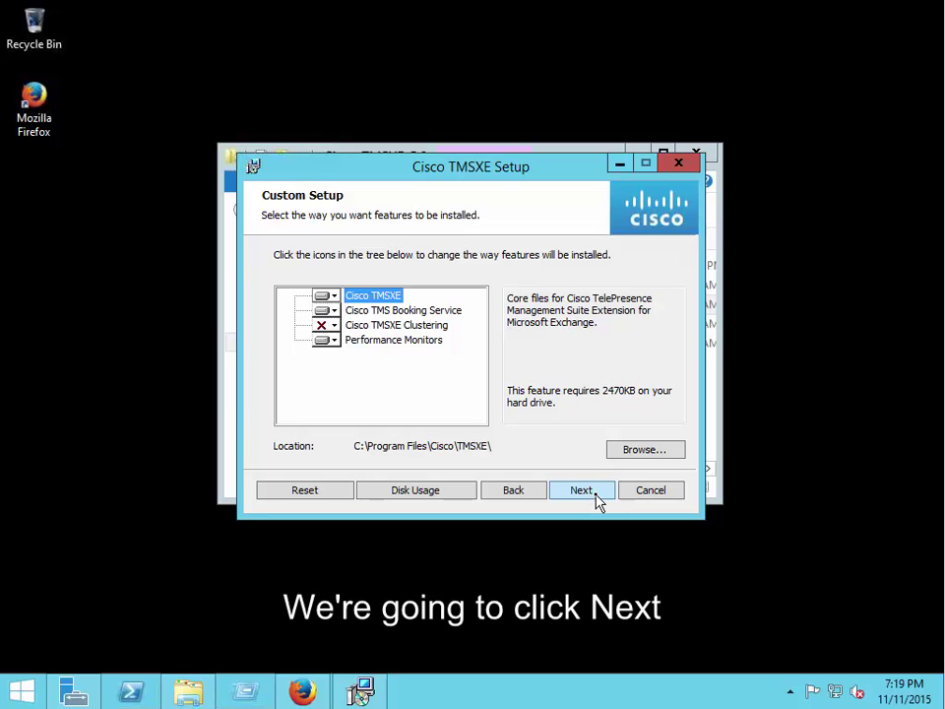
{"action": "left_click", "coordinate": [596, 497]}
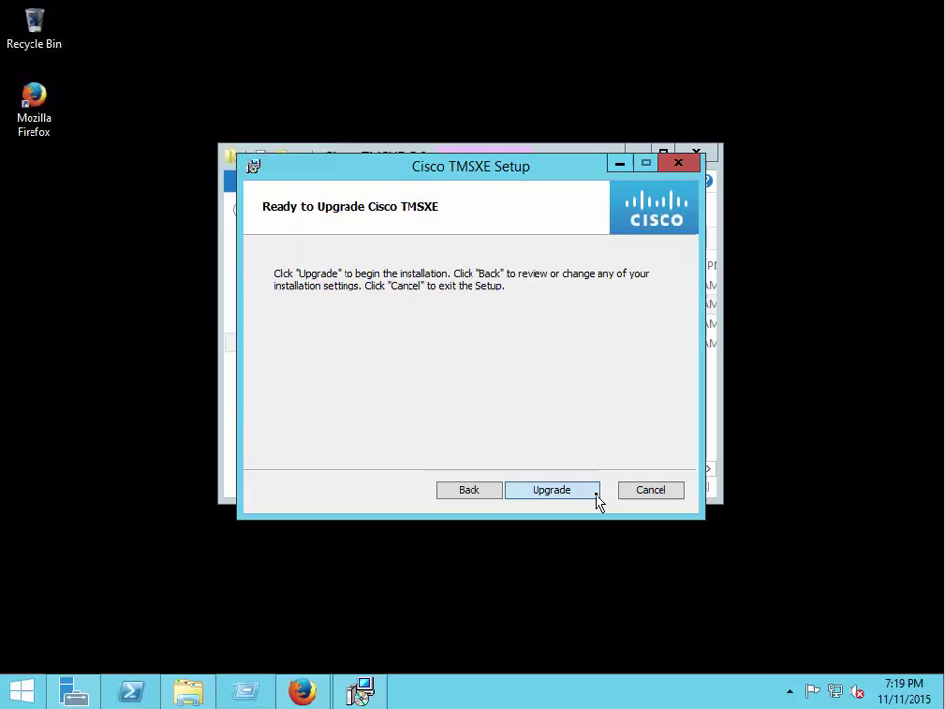
{"action": "left_click", "coordinate": [596, 503]}
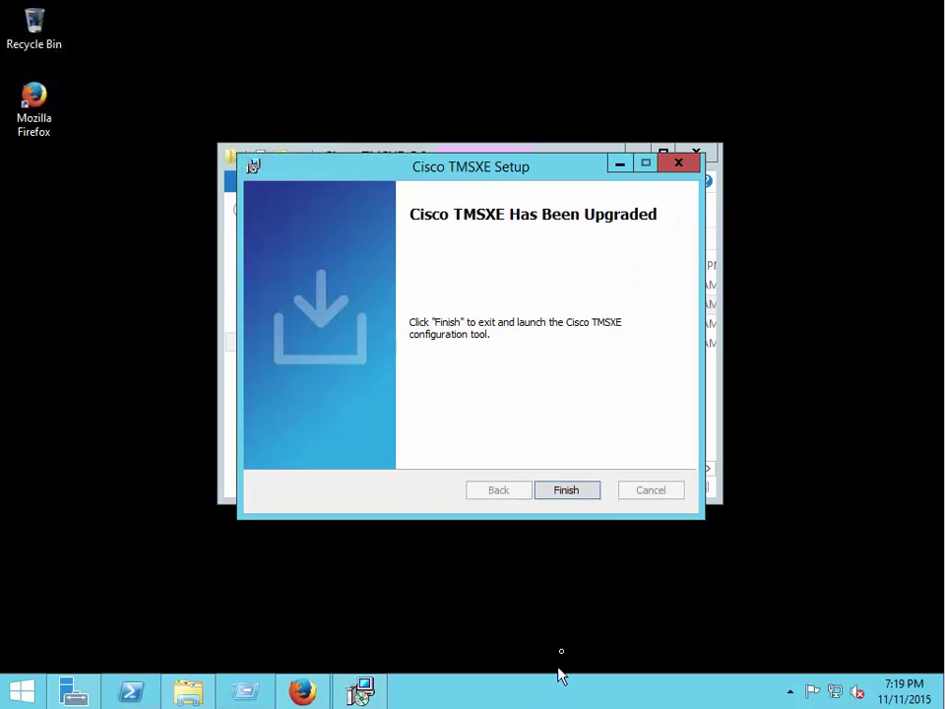
{"action": "left_click", "coordinate": [582, 500]}
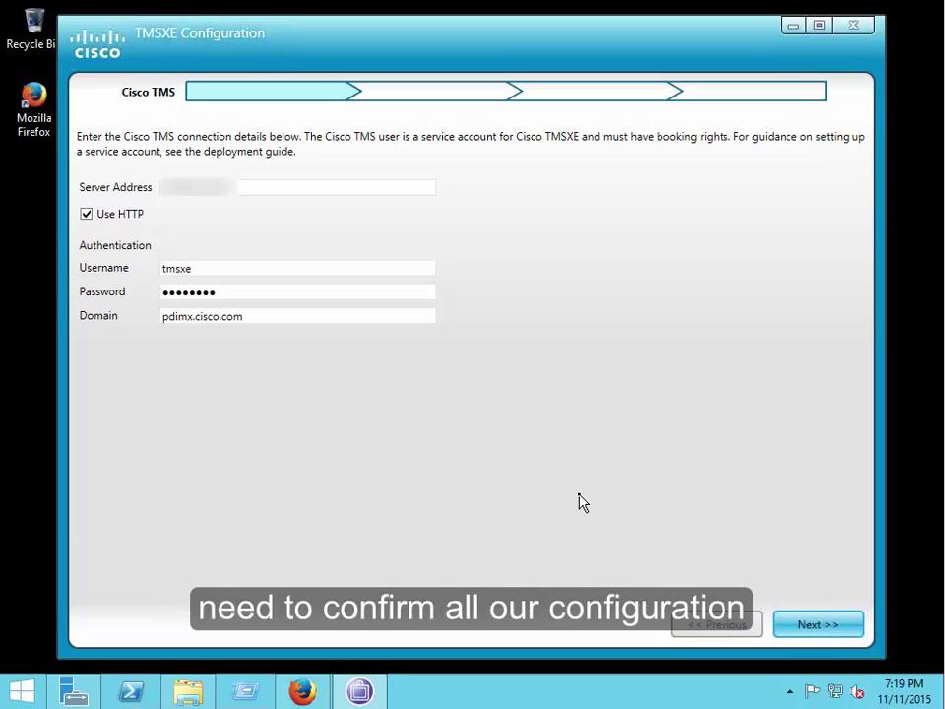
Keep the existing Cisco TMS, Exchange Web Services, Systems and Advanced Settings unchanged.
{"action": "left_click", "coordinate": [811, 630]}
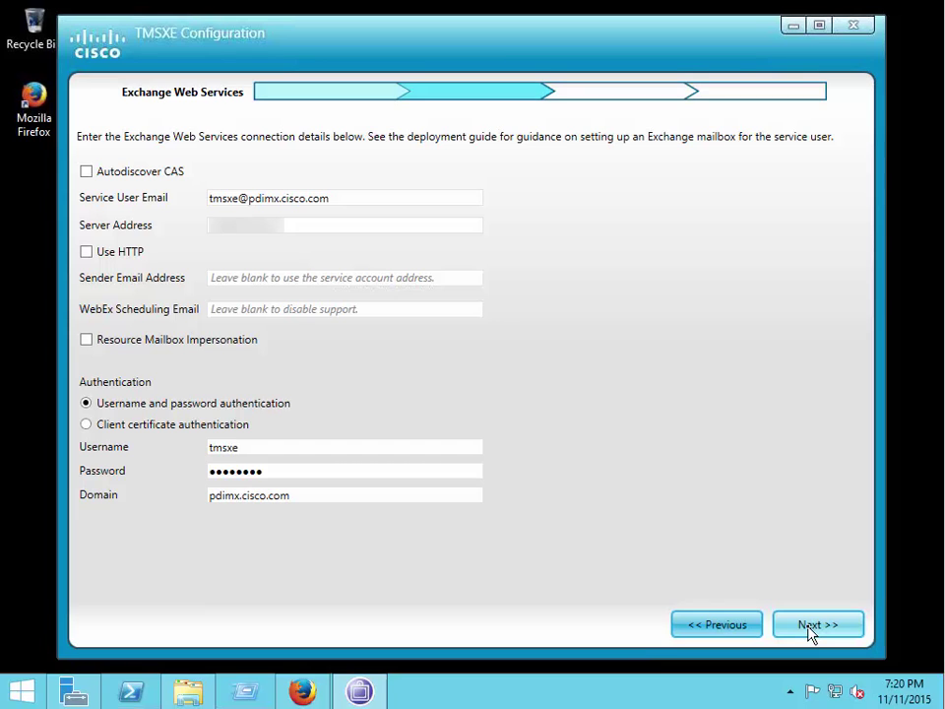
{"action": "left_click", "coordinate": [809, 626]}
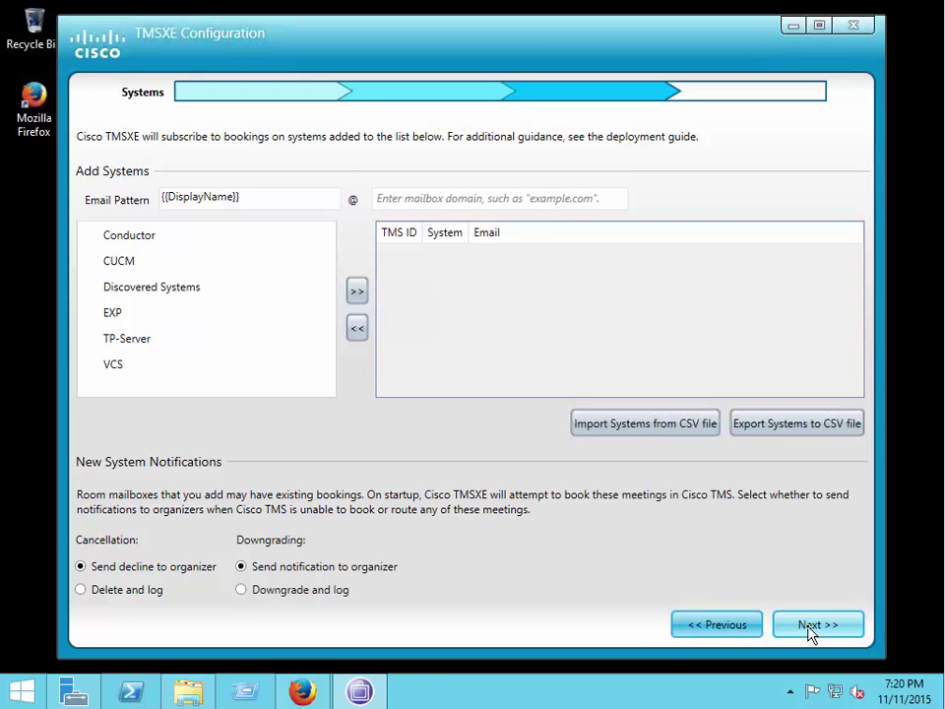
{"action": "left_click", "coordinate": [810, 626]}
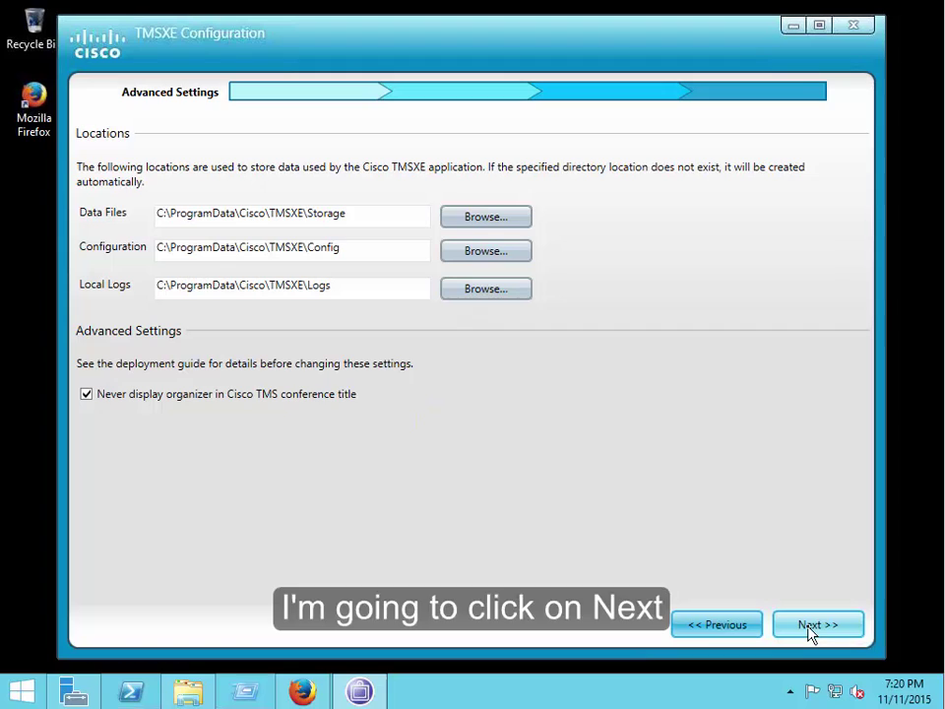
{"action": "left_click", "coordinate": [810, 630]}
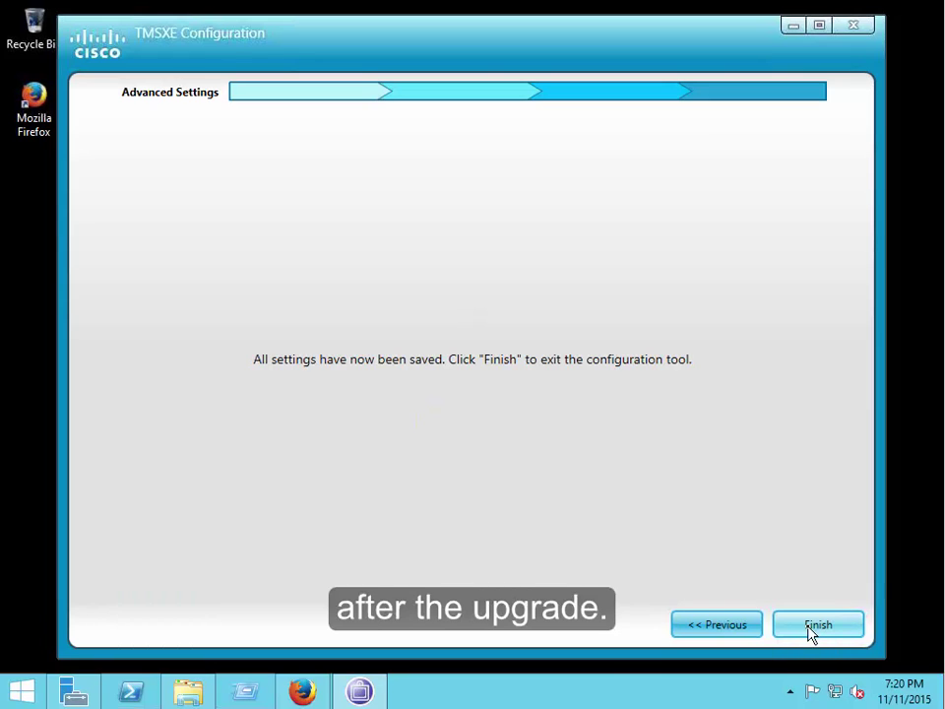
Finish the TMSXE configuration and start the Cisco TMSXE service when prompted.
{"action": "left_click", "coordinate": [810, 630]}
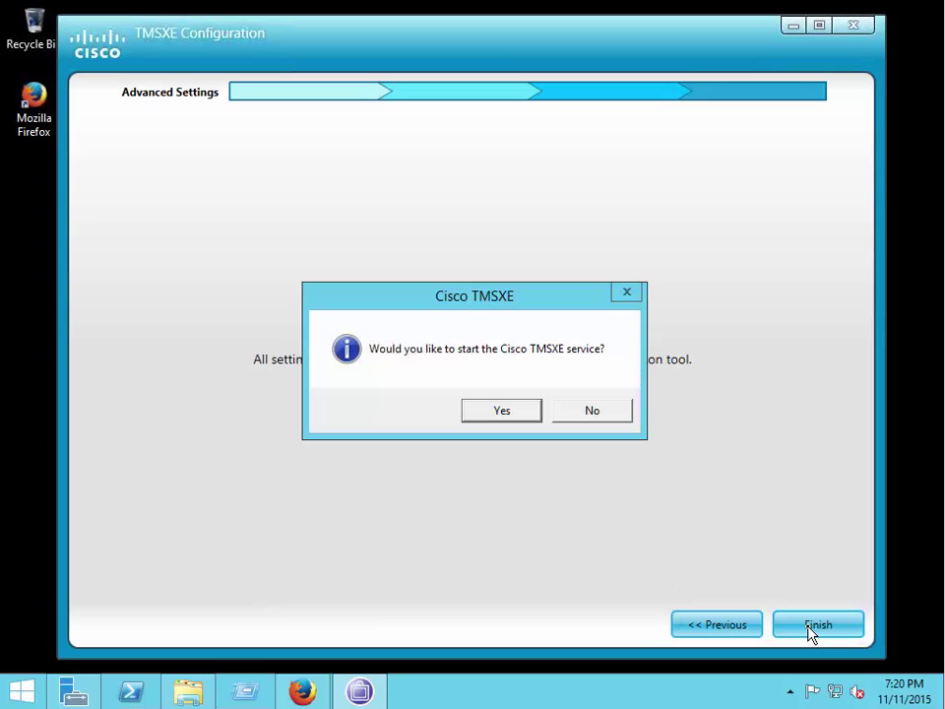
{"action": "left_click", "coordinate": [501, 414]}
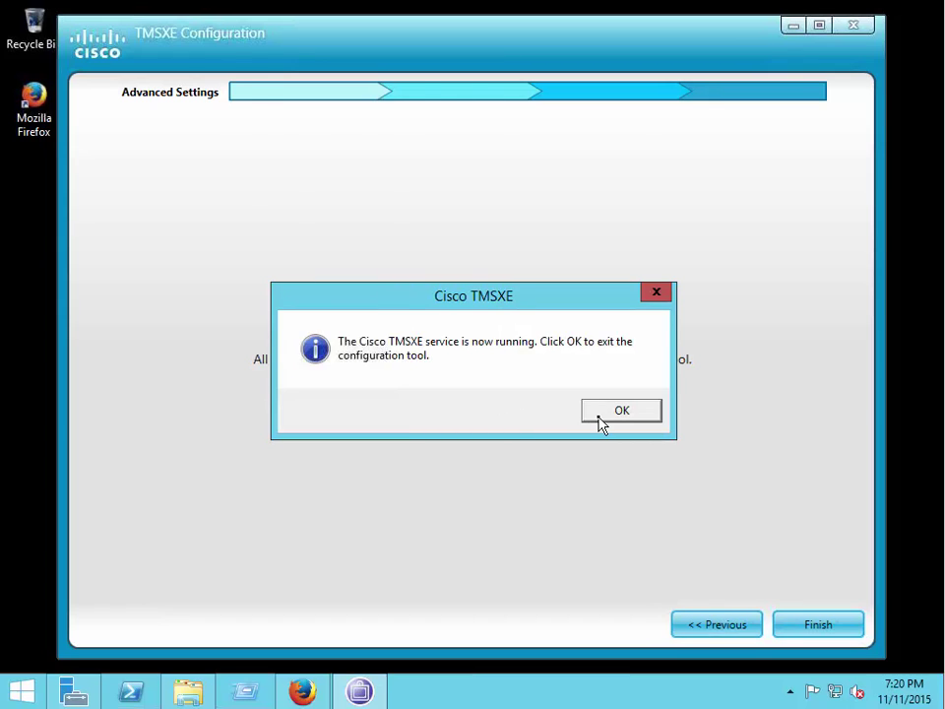
{"action": "left_click", "coordinate": [598, 417]}
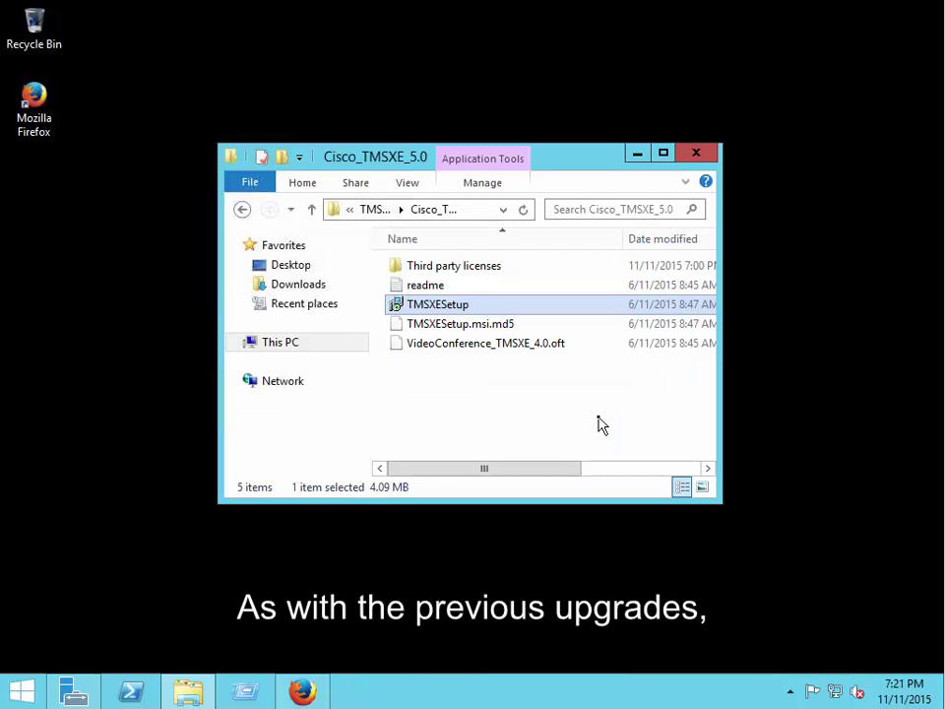